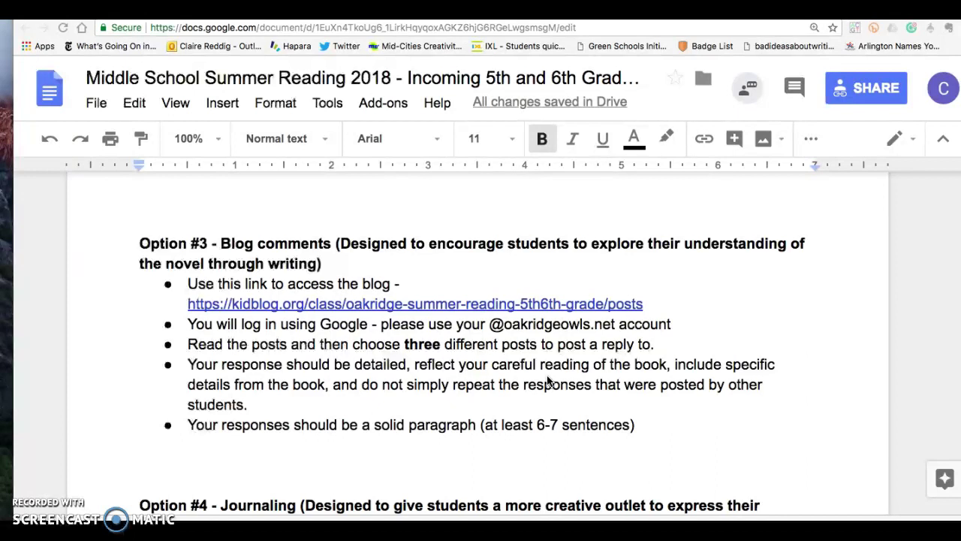
From the Kidblog class link, go through Log In and 'Log in with email' to Google sign-in
left_click(590, 363)
left_click(538, 316)
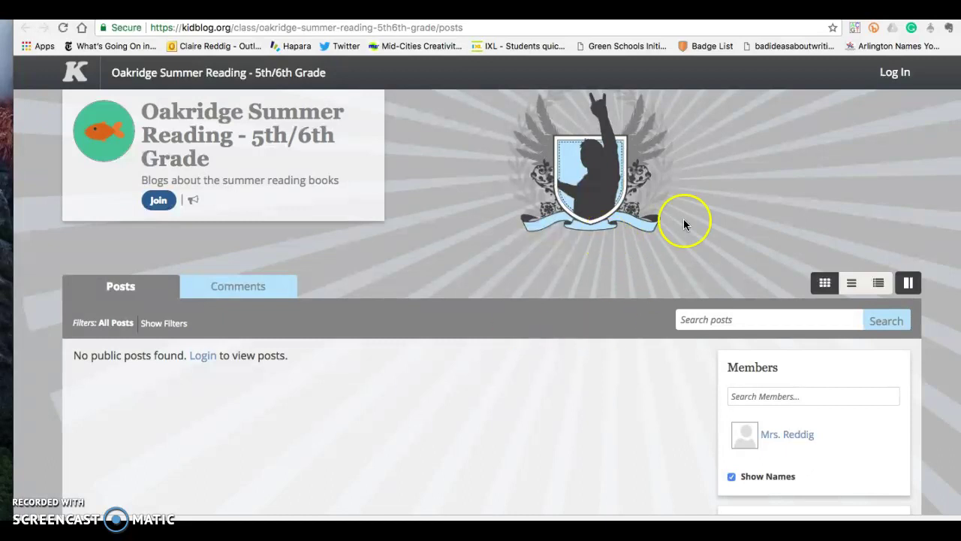
left_click(896, 73)
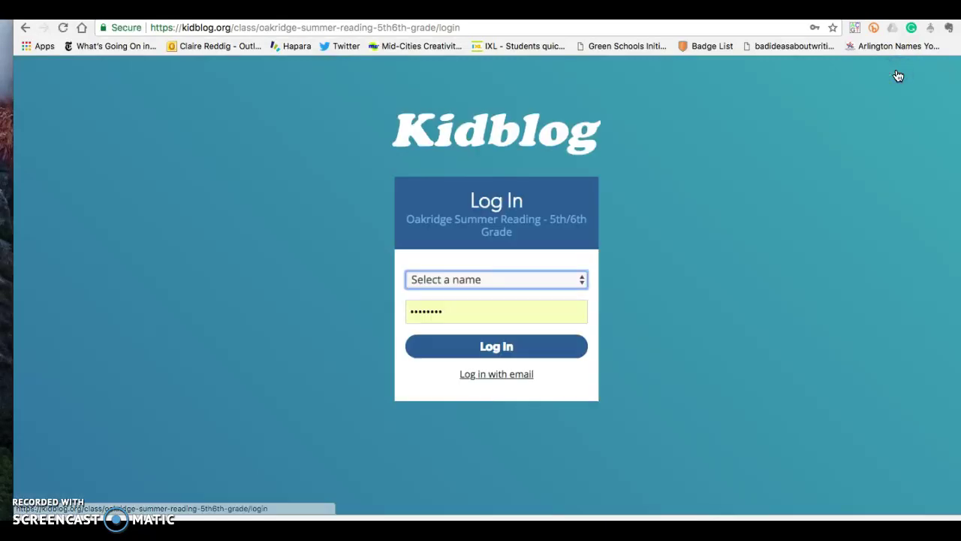
left_click(497, 374)
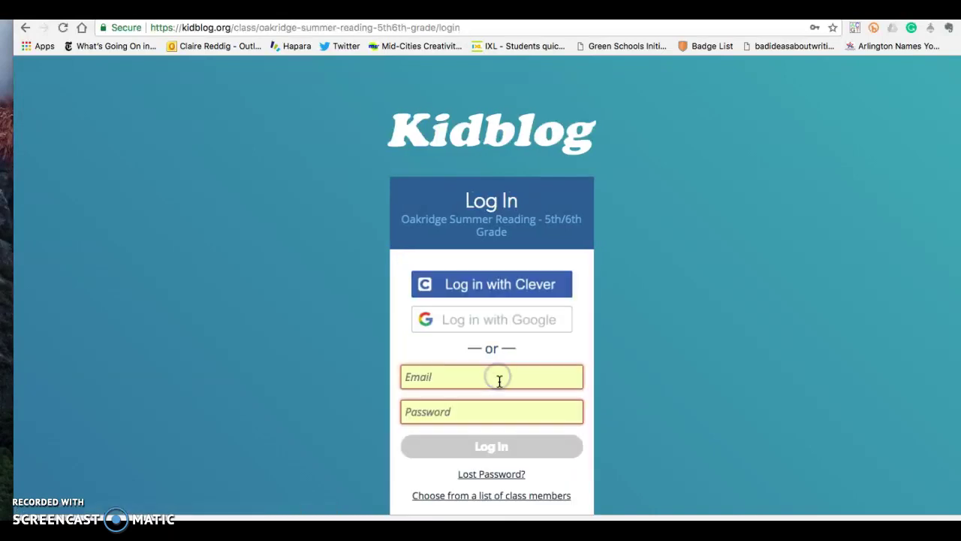
left_click(518, 324)
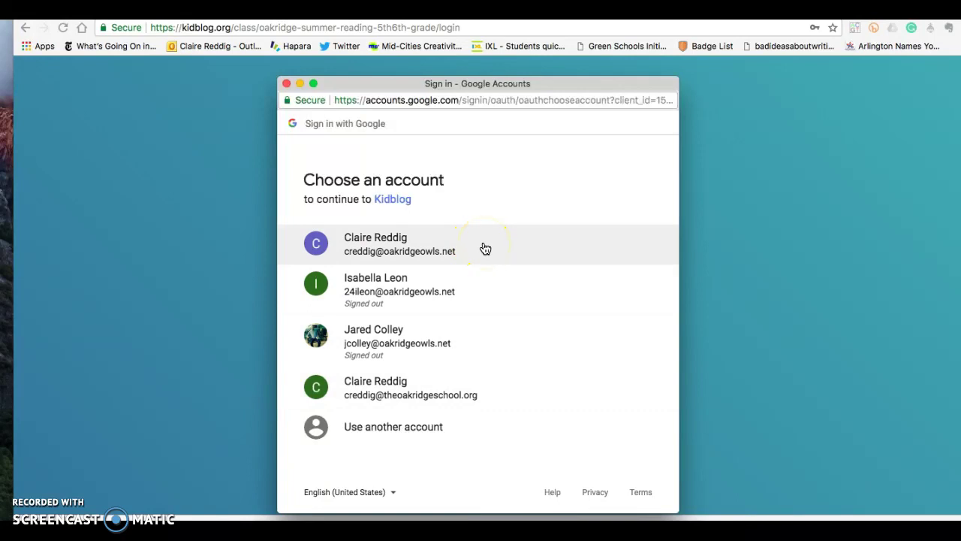
Sign in with the school Google account, then dismiss the Join class code dialog without joining
left_click(393, 436)
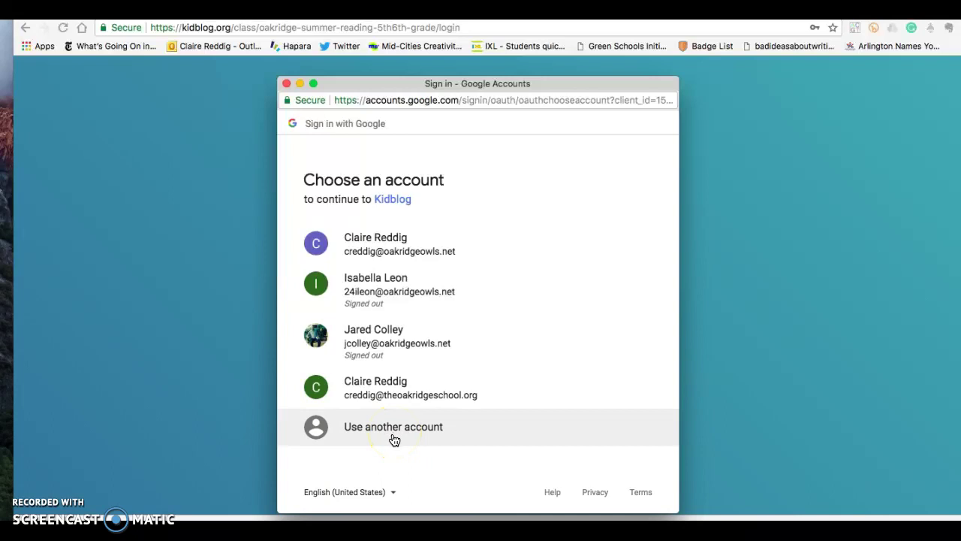
left_click(443, 430)
left_click(400, 239)
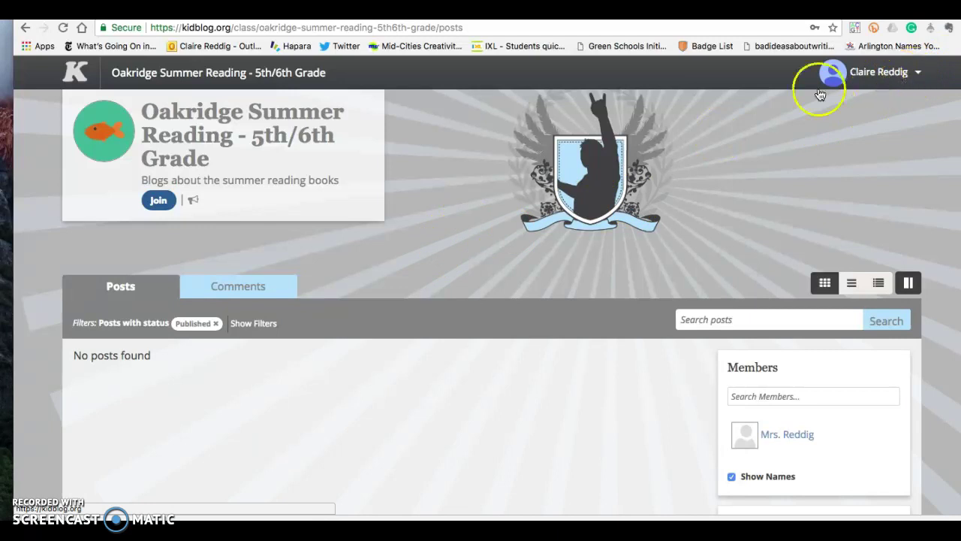
left_click(159, 200)
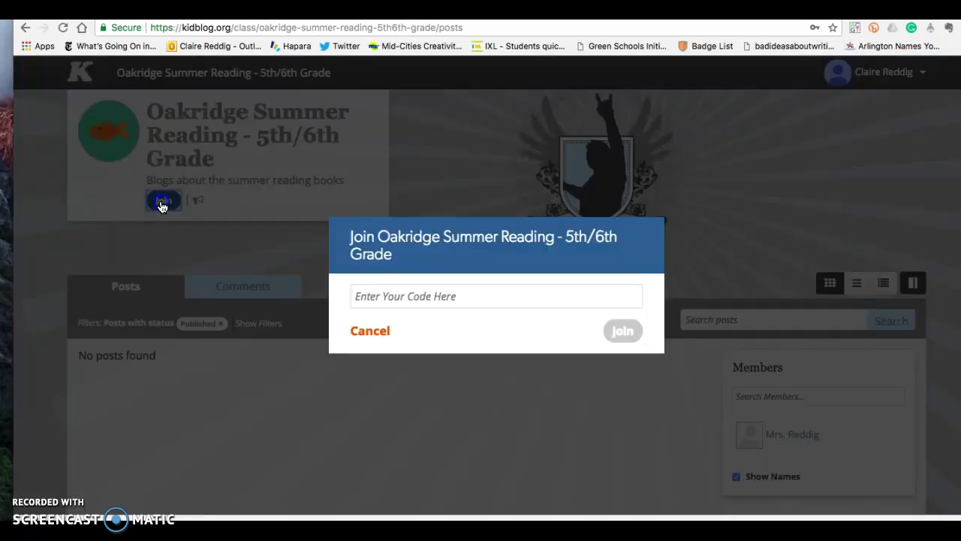
left_click(663, 218)
key("ctrl+shift+Tab")
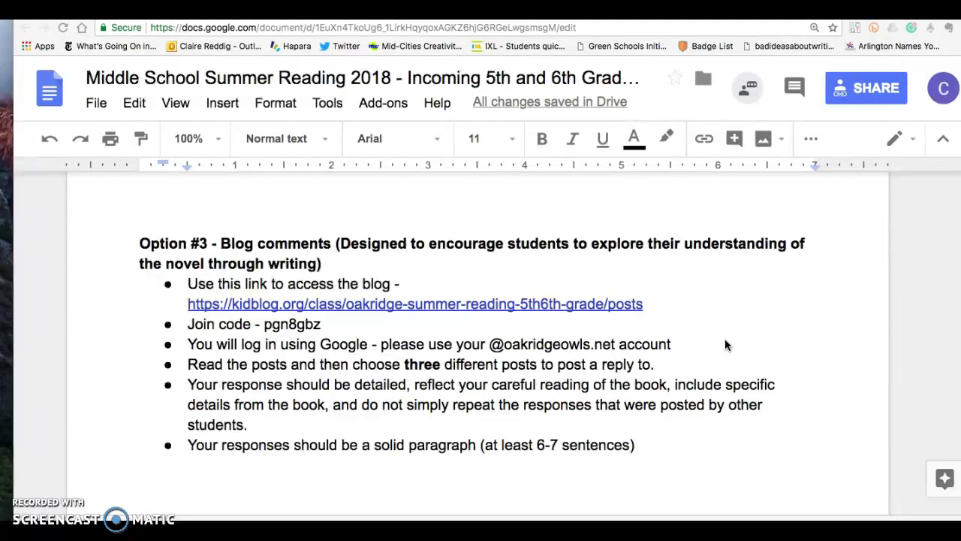
left_click(722, 339)
Open the Kidblog class link and submit the class join code in 'Enter Your Code Here'
left_click(593, 304)
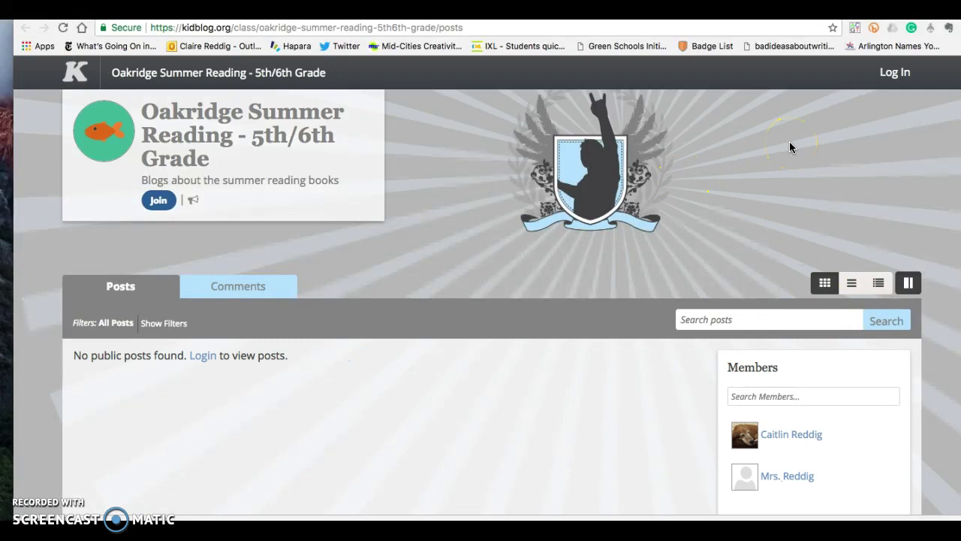
left_click(159, 204)
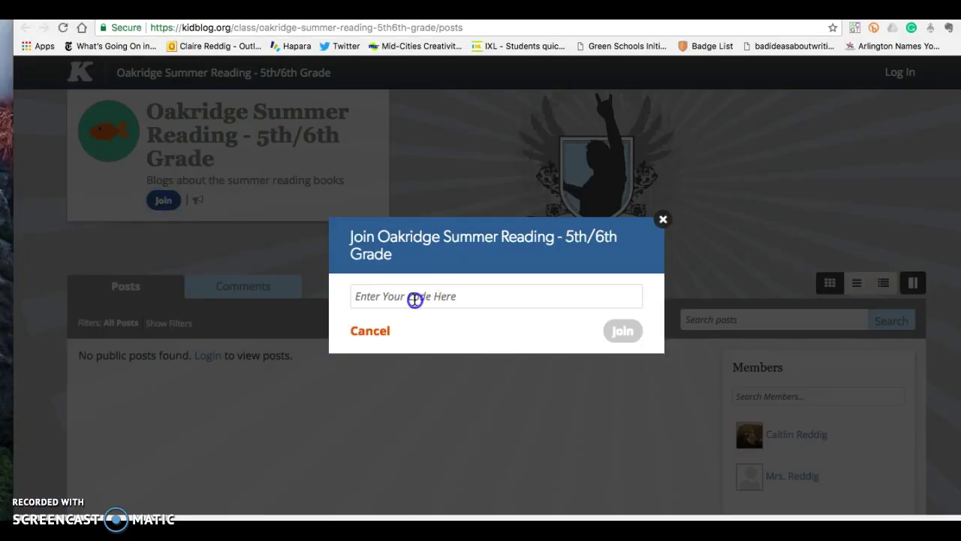
left_click(414, 298)
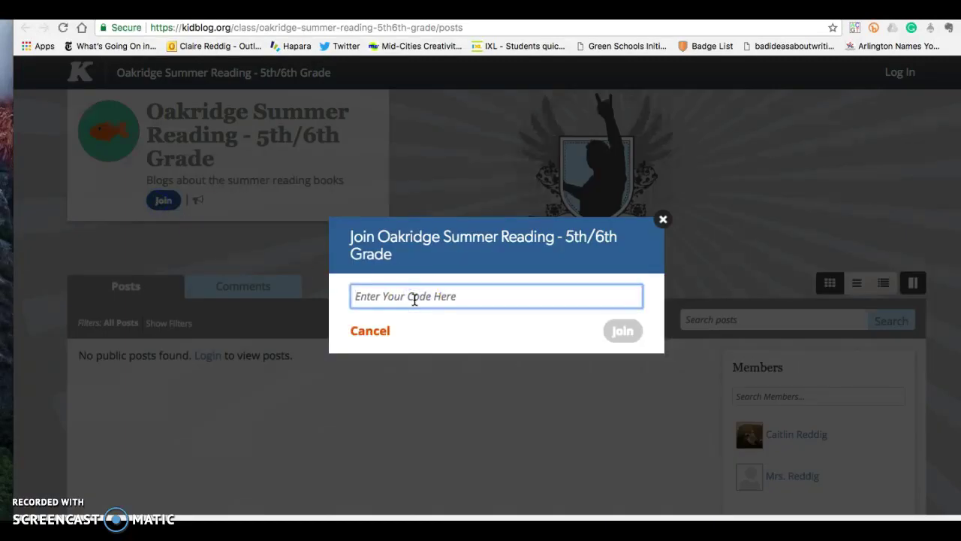
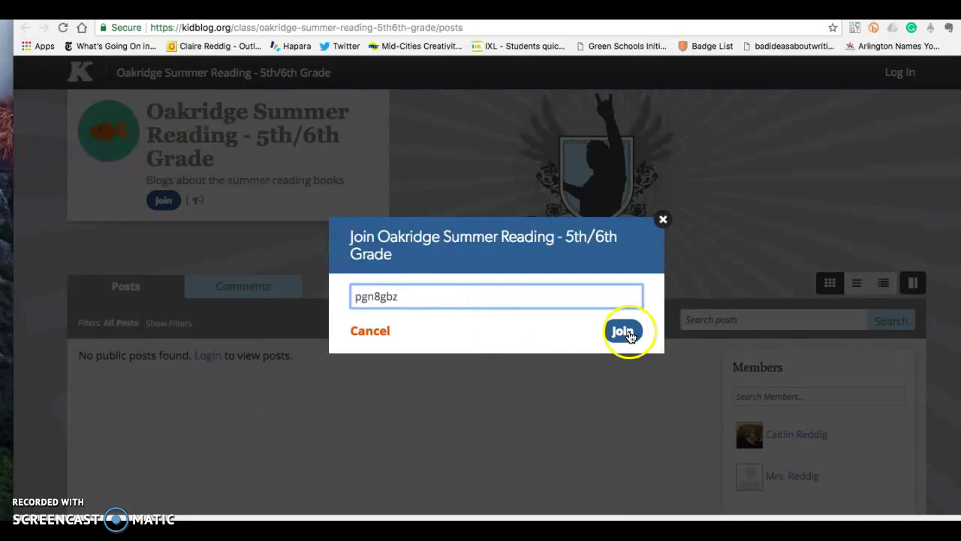
left_click(627, 334)
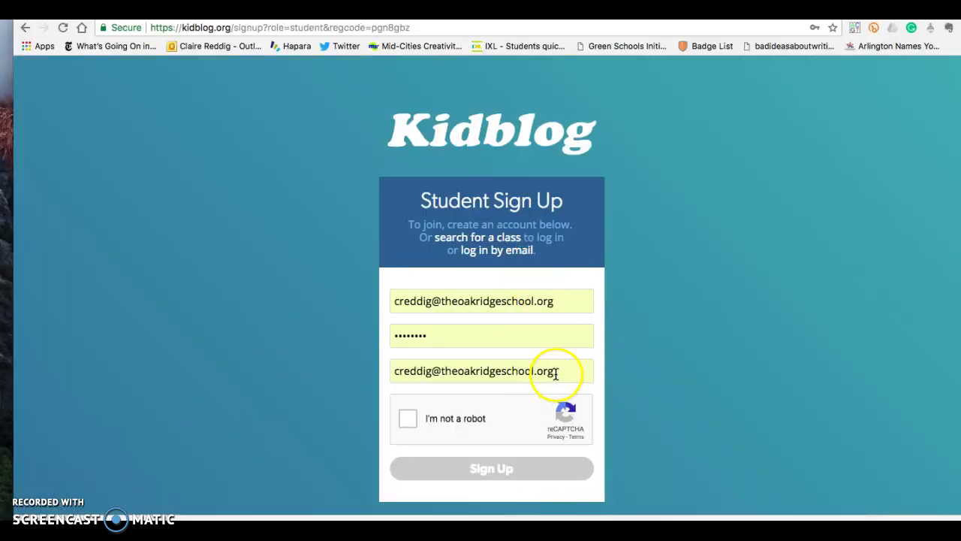
Clear the wrongly autofilled name, password and optional email fields on the Student Sign Up form
left_click_drag(547, 371, 393, 375)
key("BackSpace")
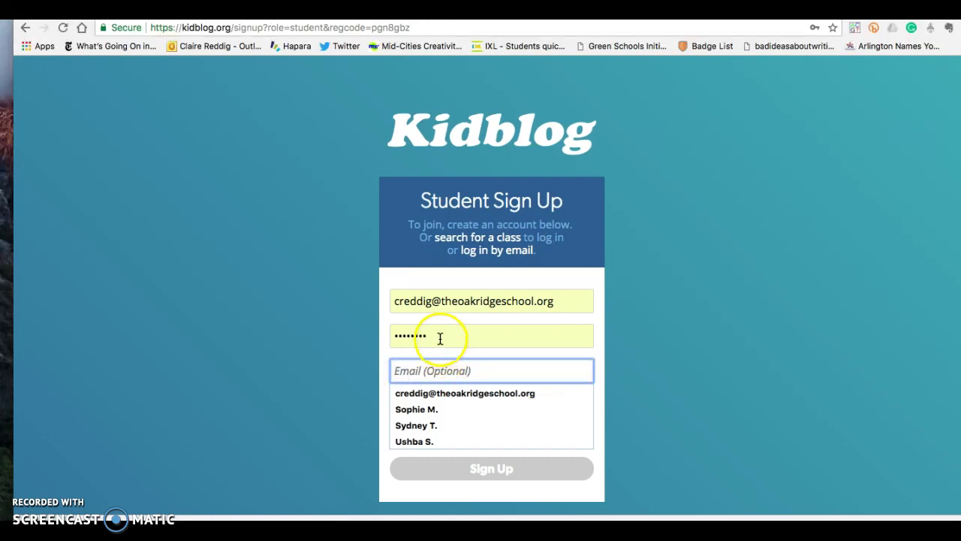
left_click_drag(440, 337, 370, 327)
key("BackSpace")
left_click_drag(583, 309, 393, 294)
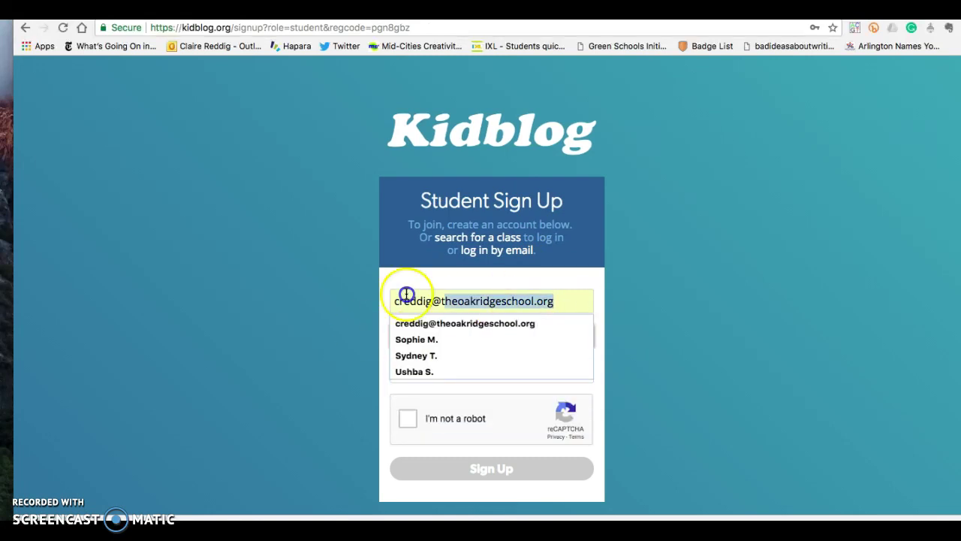
key("BackSpace")
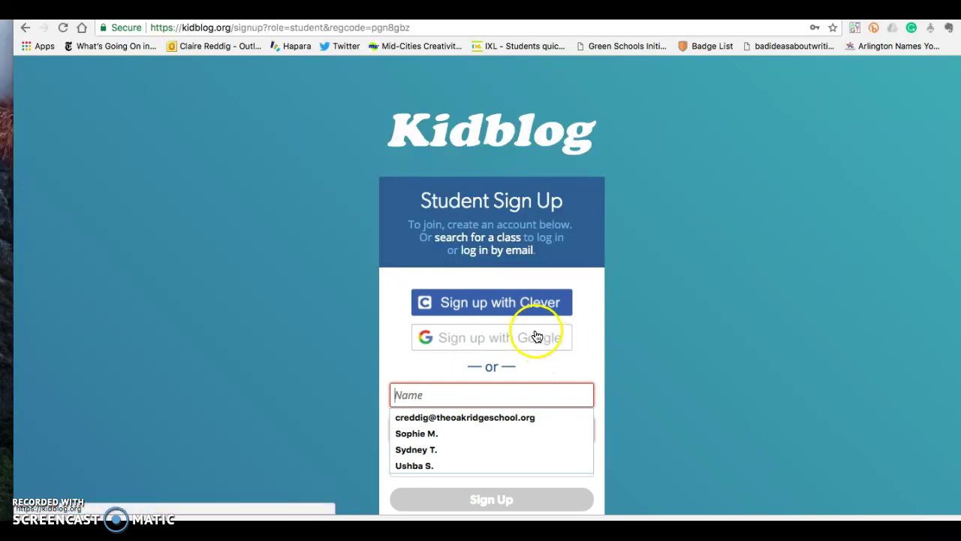
Sign up with Google using a different school account, entering its email address and password
left_click(539, 341)
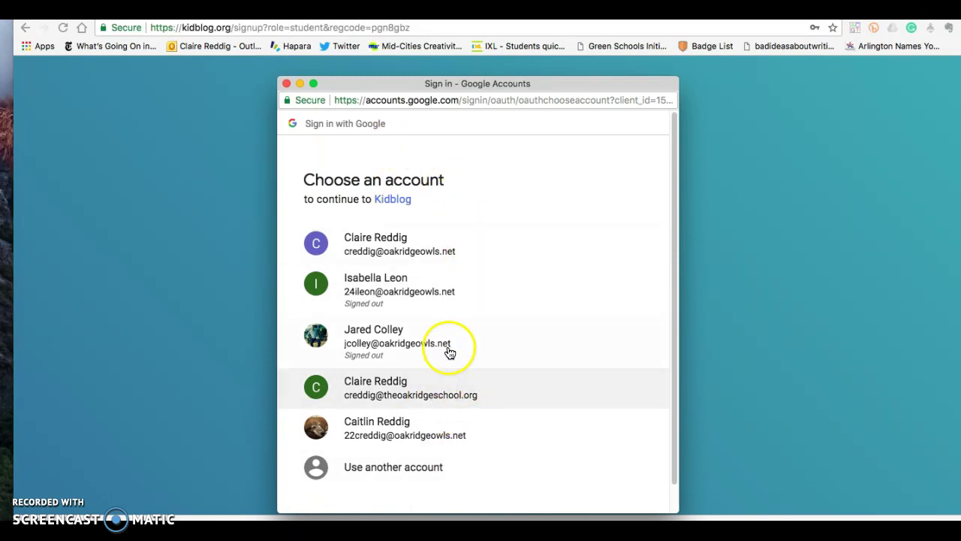
left_click(429, 471)
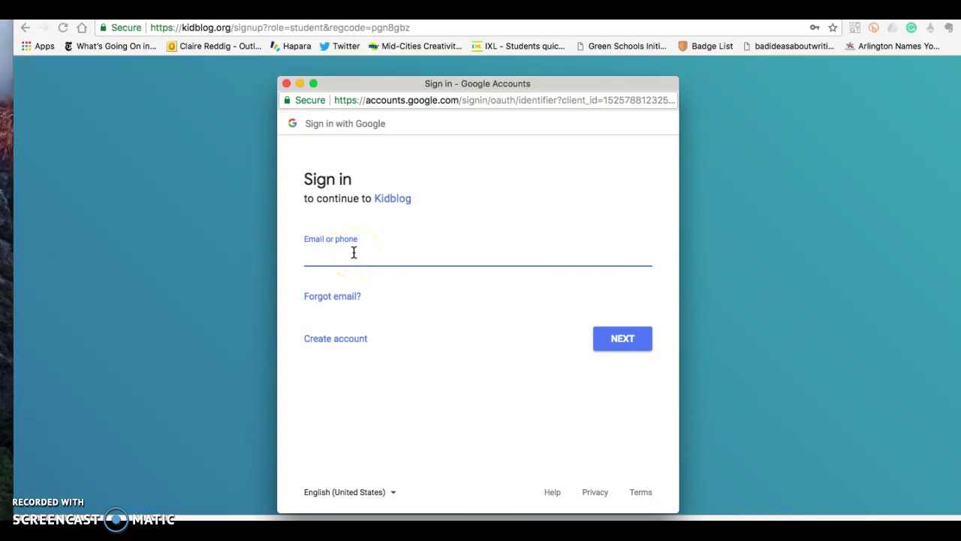
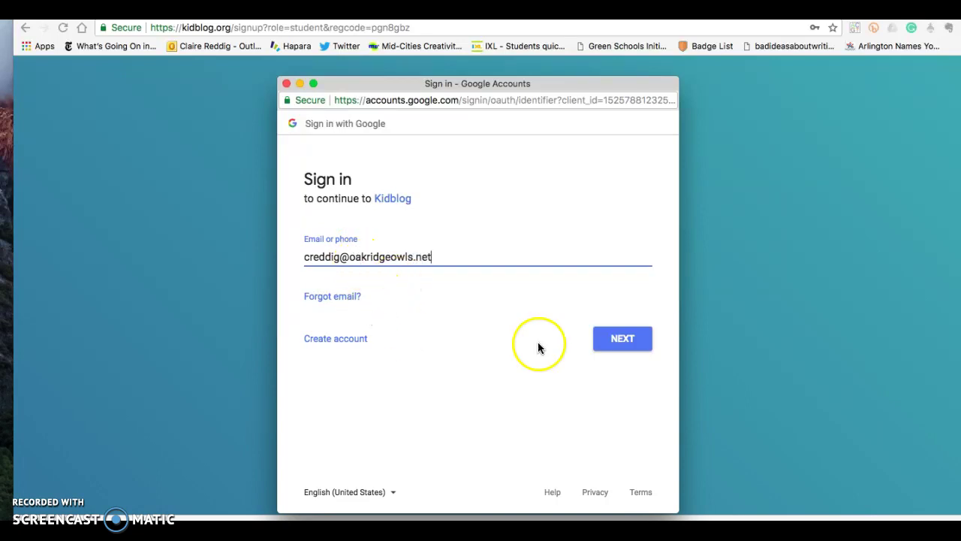
left_click(638, 339)
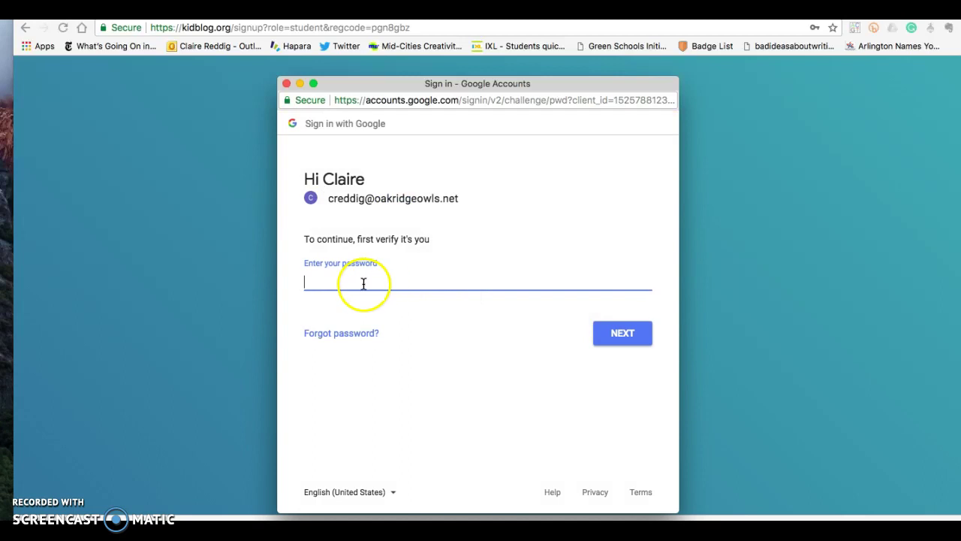
type("•••••")
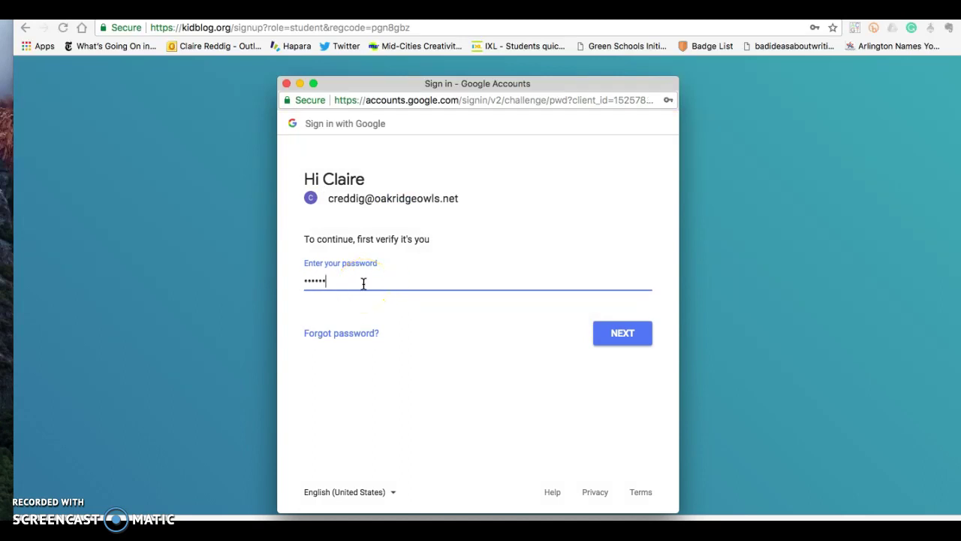
key("BackSpace")
key("BackSpace")
key("BackSpace")
key("BackSpace")
key("BackSpace")
type("••••••••")
left_click(608, 327)
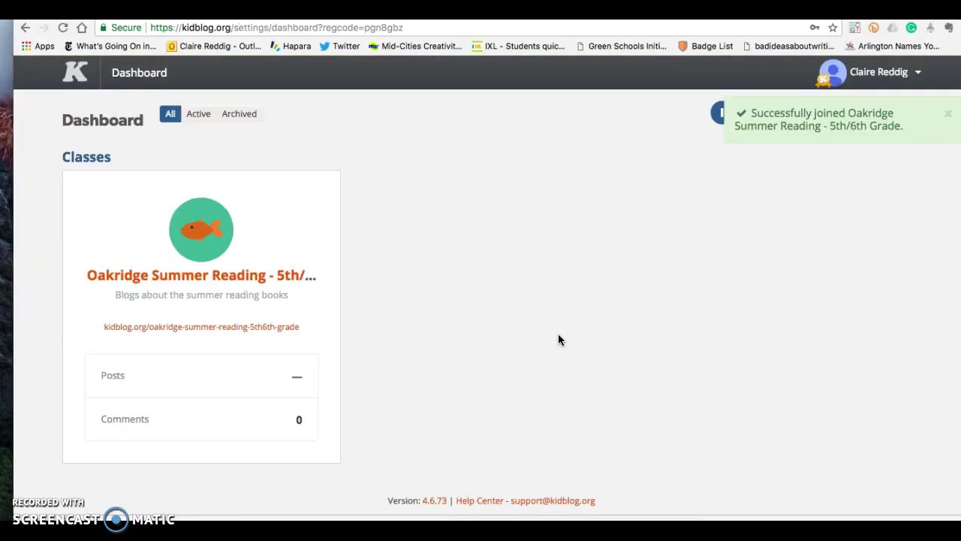
left_click_drag(382, 346, 414, 341)
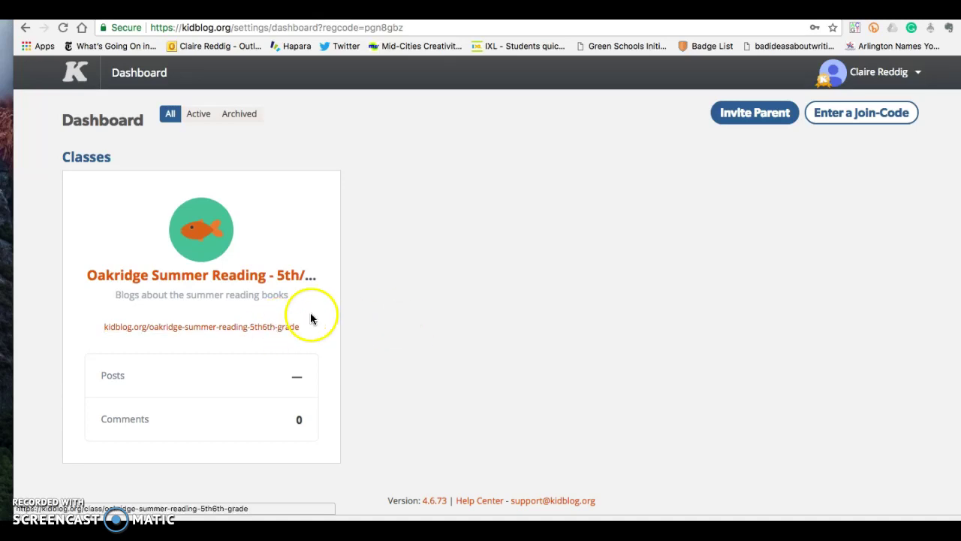
Open the Oakridge Summer Reading 5th/6th Grade class from the Dashboard and browse its post cards
left_click(237, 275)
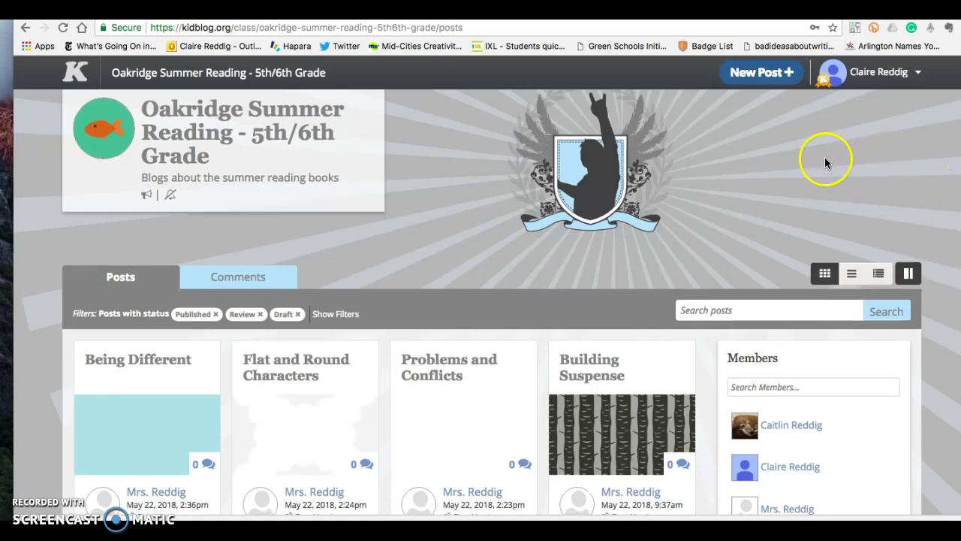
scroll(811, 180, "down", 1)
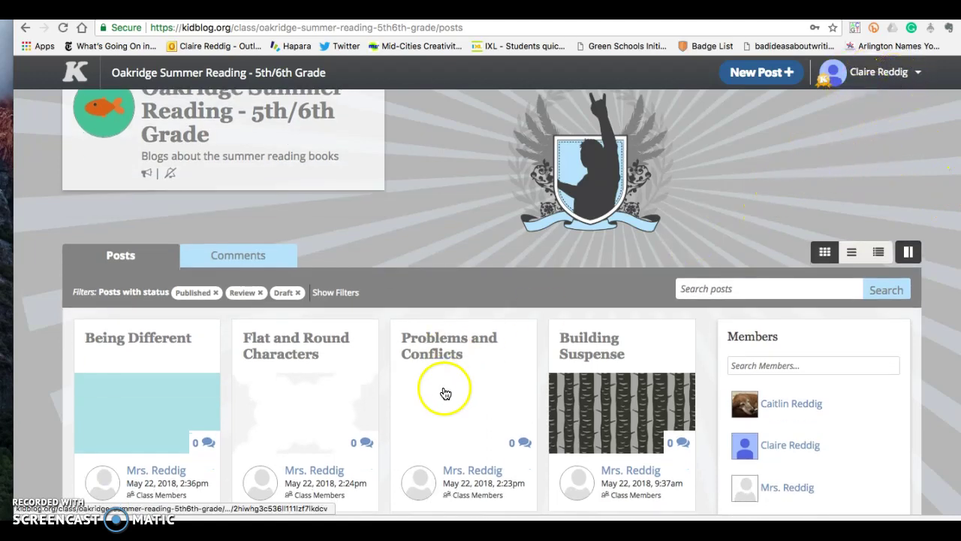
scroll(445, 389, "down", 3)
scroll(445, 389, "down", 3)
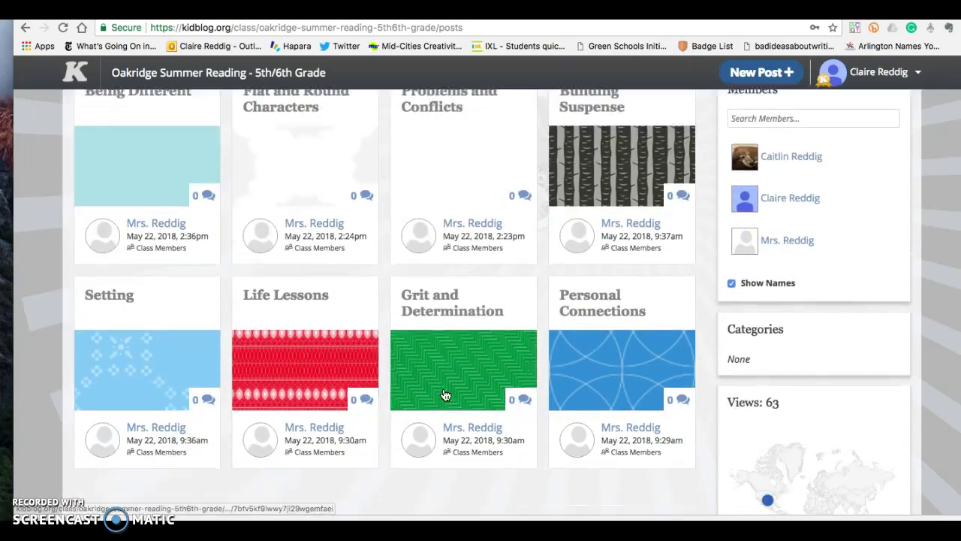
scroll(495, 438, "up", 3)
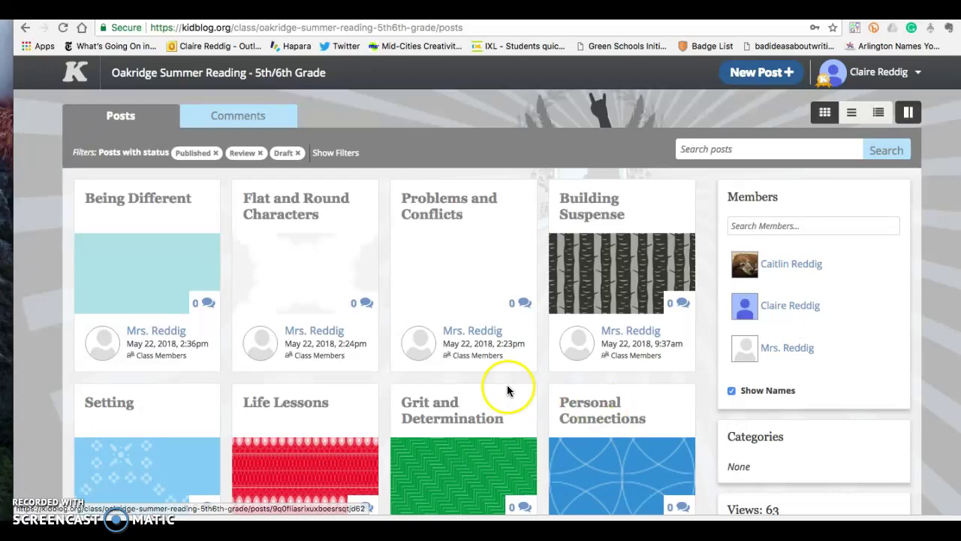
Open the Being Different post and type 'The main character is different.' in its comment box
left_click(159, 203)
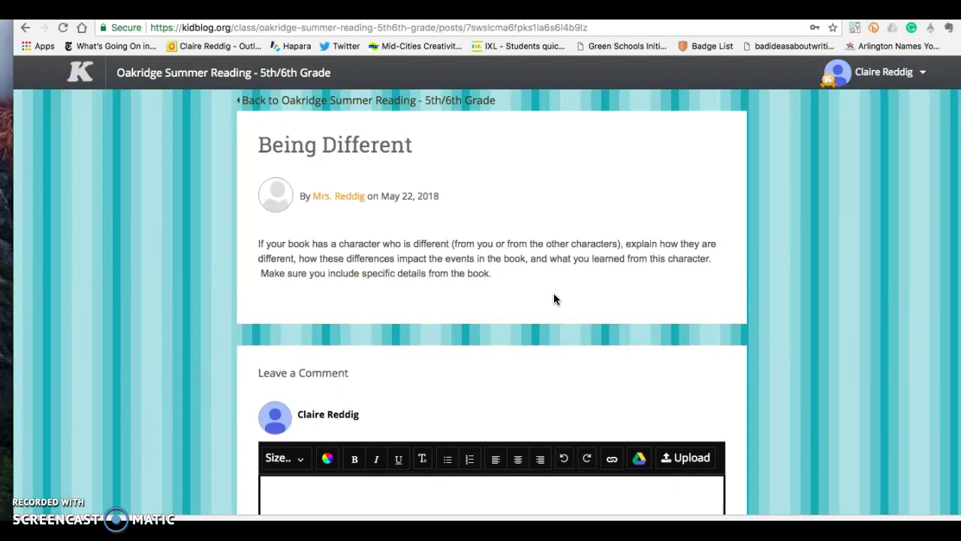
scroll(554, 299, "down", 3)
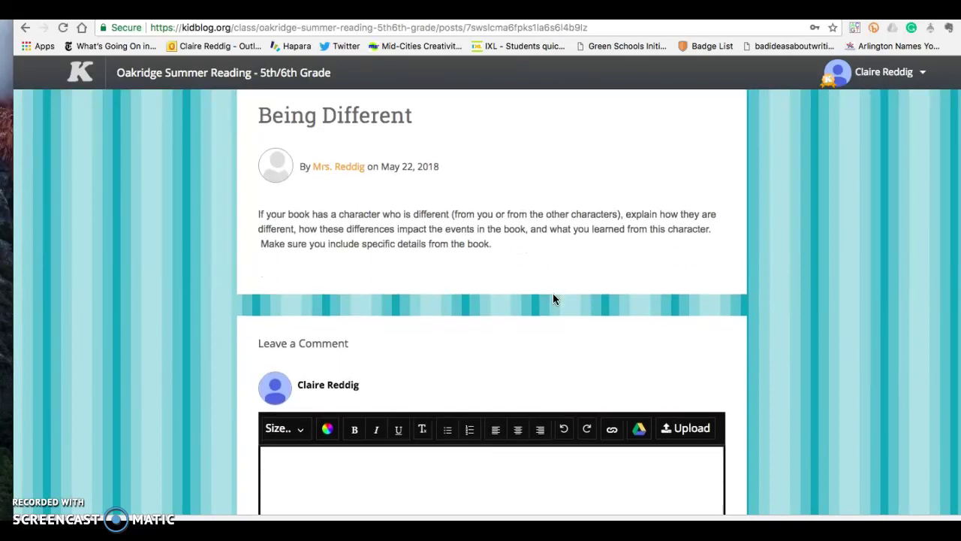
left_click(286, 373)
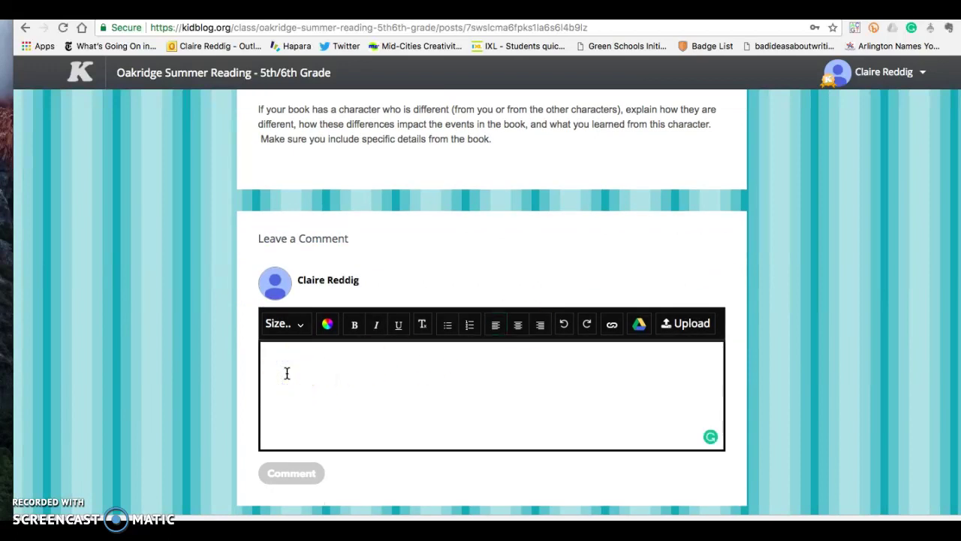
type("The ")
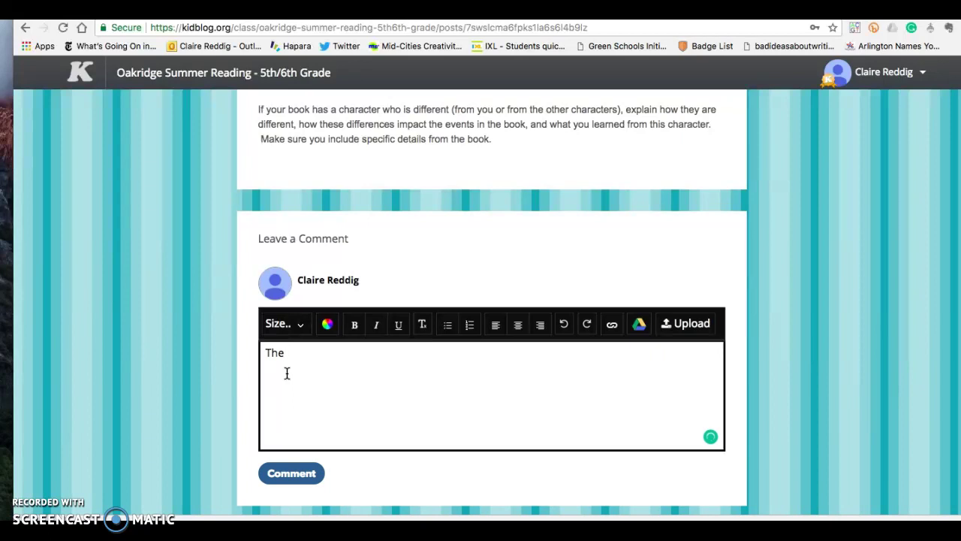
type("main character is dif")
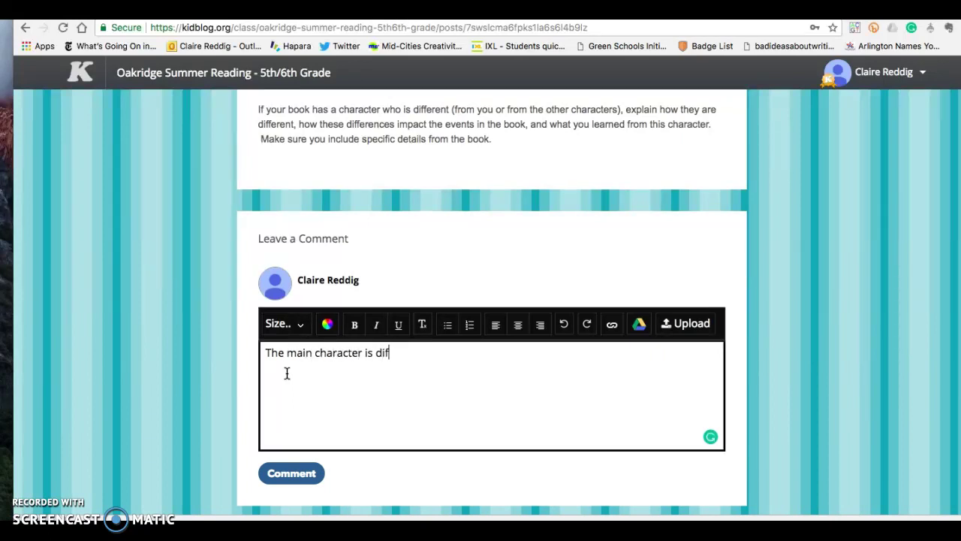
type("ferent.")
Post the comment on Being Different, then edit it and save it again
left_click(326, 395)
left_click(296, 476)
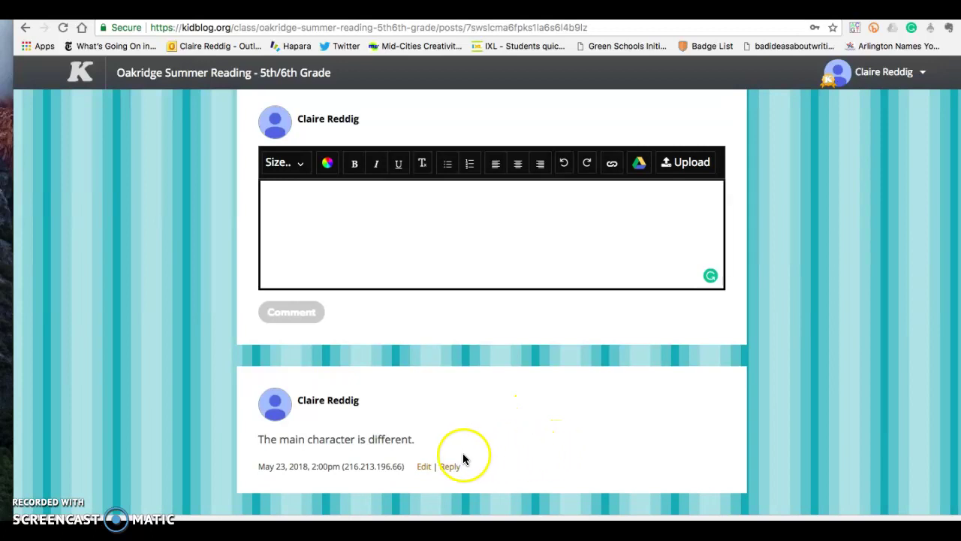
left_click(424, 466)
scroll(504, 412, "down", 5)
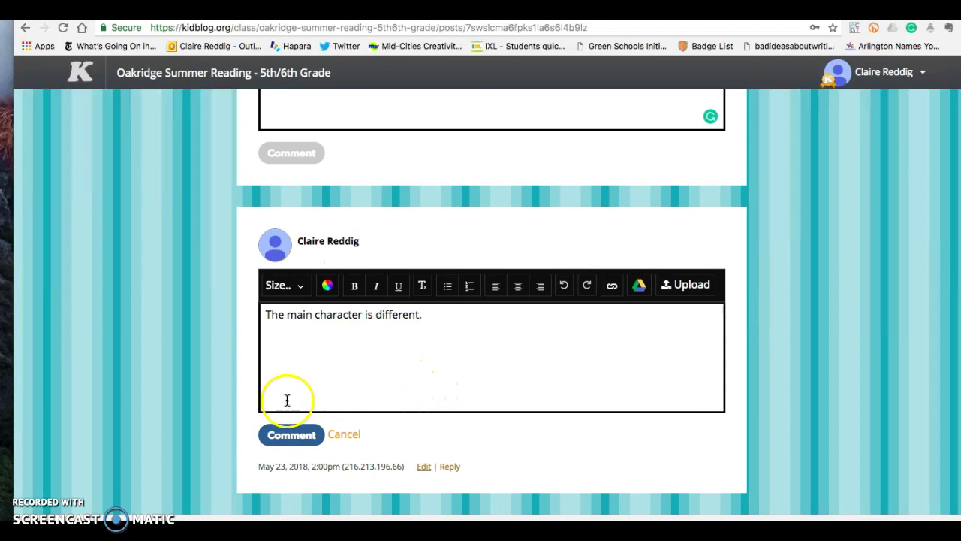
left_click(302, 437)
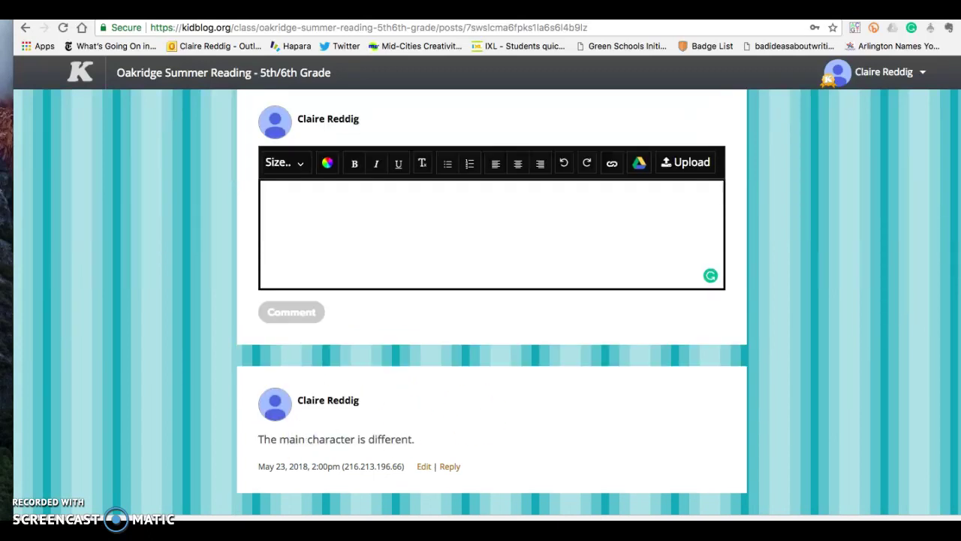
scroll(938, 282, "up", 5)
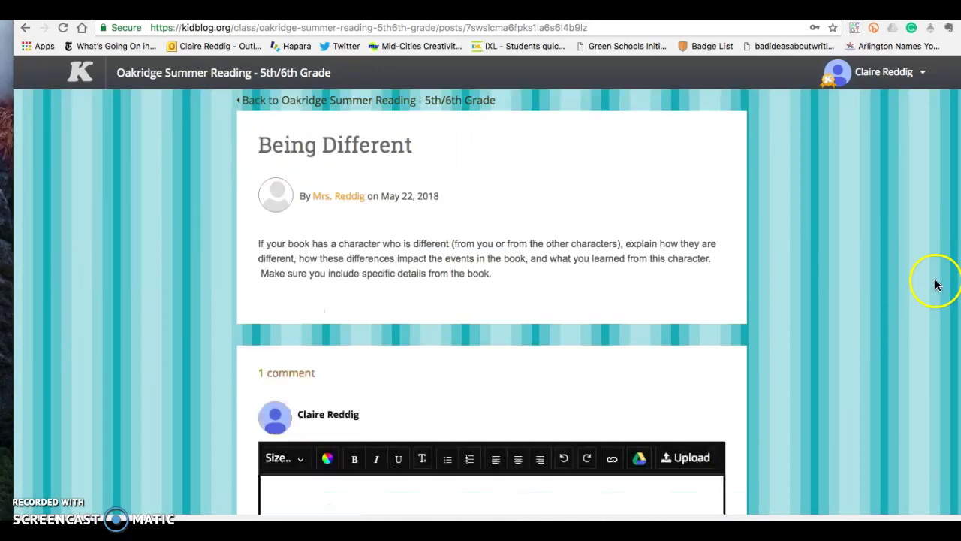
Return to the Oakridge Summer Reading posts grid and open the Problems and Conflicts post
left_click(341, 105)
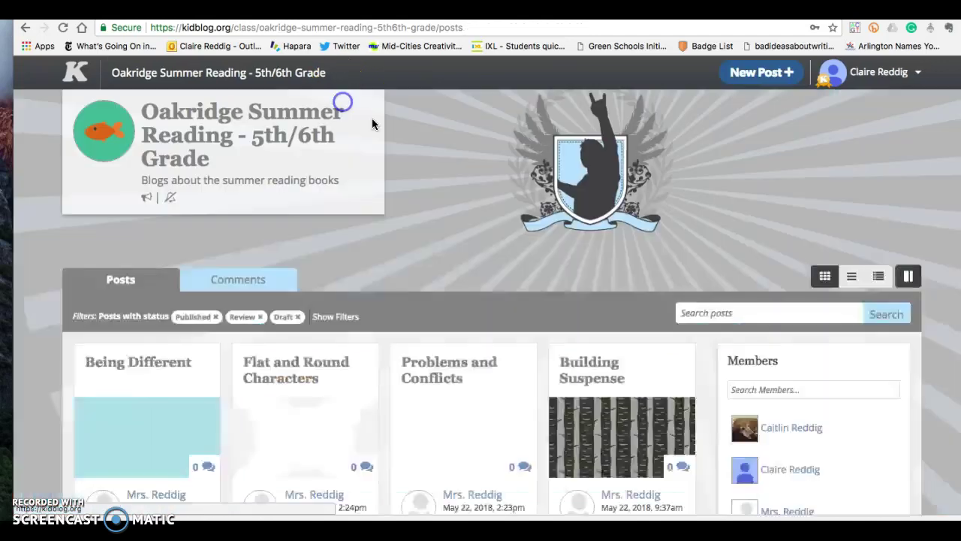
scroll(566, 236, "down", 3)
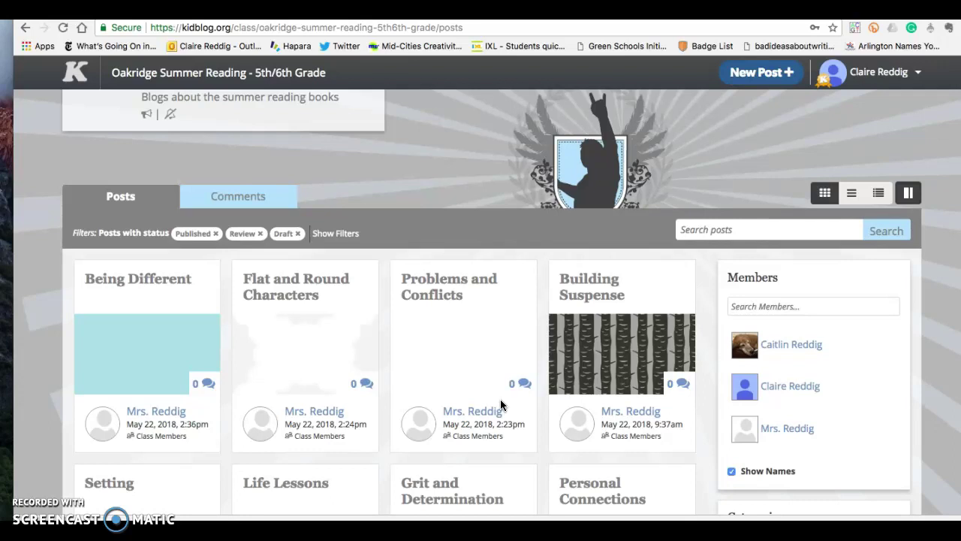
left_click(441, 291)
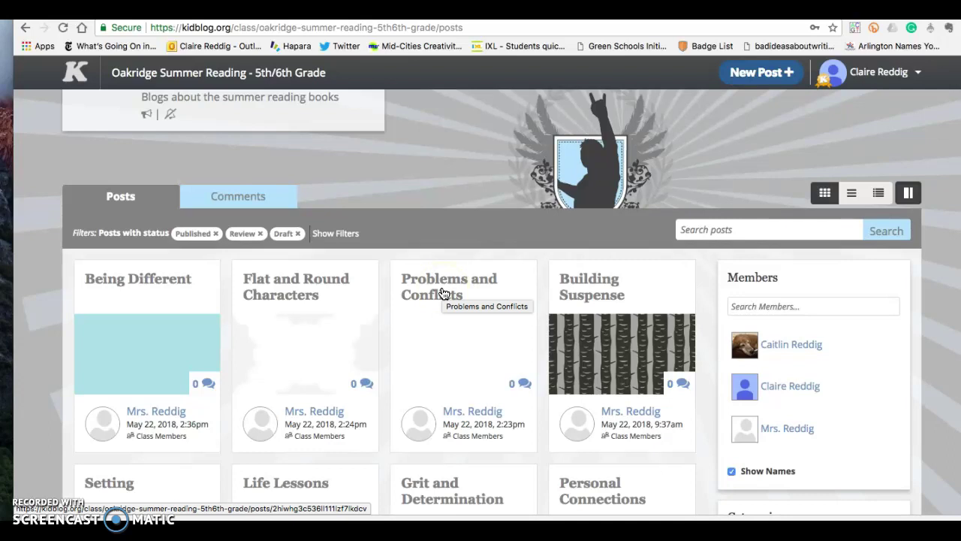
left_click(441, 273)
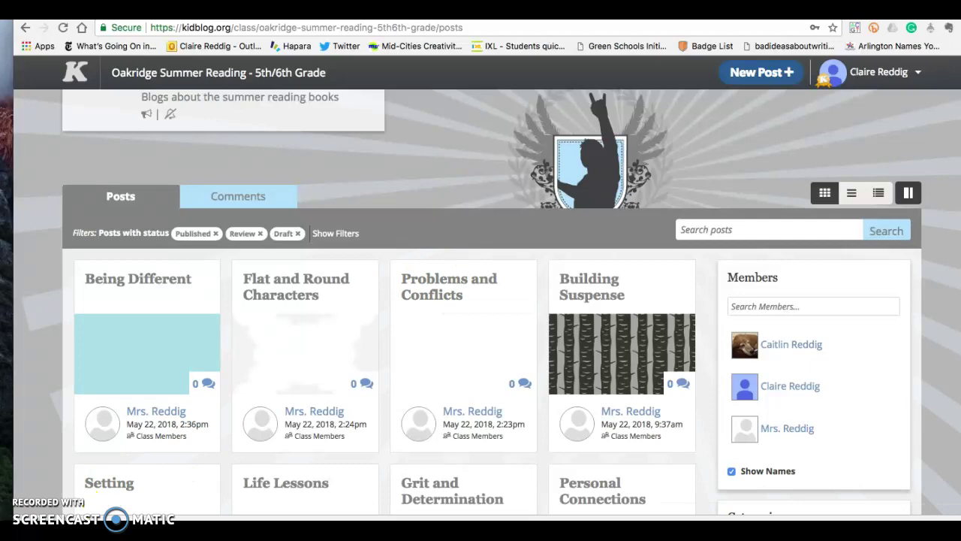